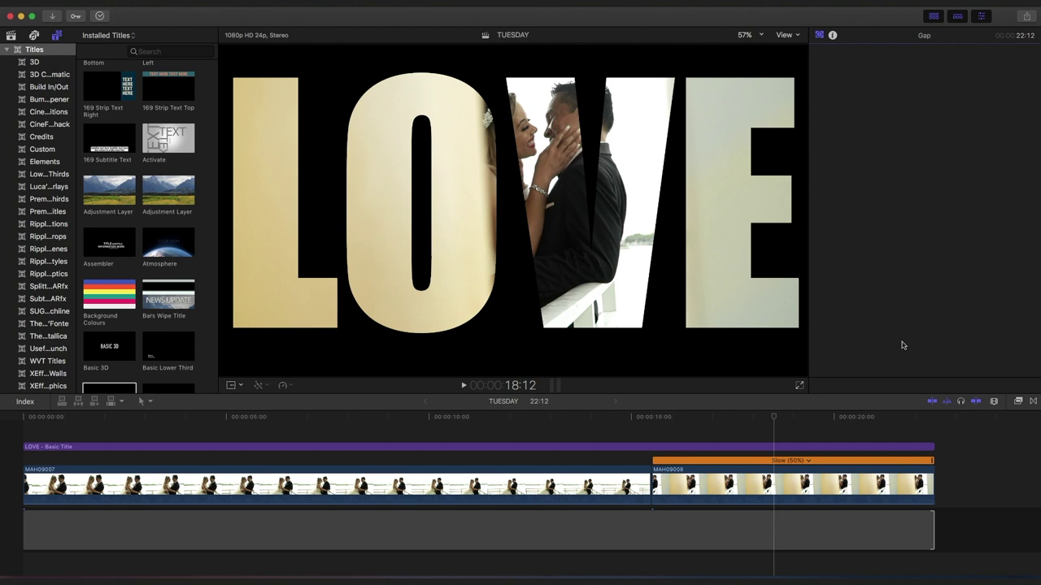
Toggle the LOVE title off and on to compare, then delete it
left_click(568, 346)
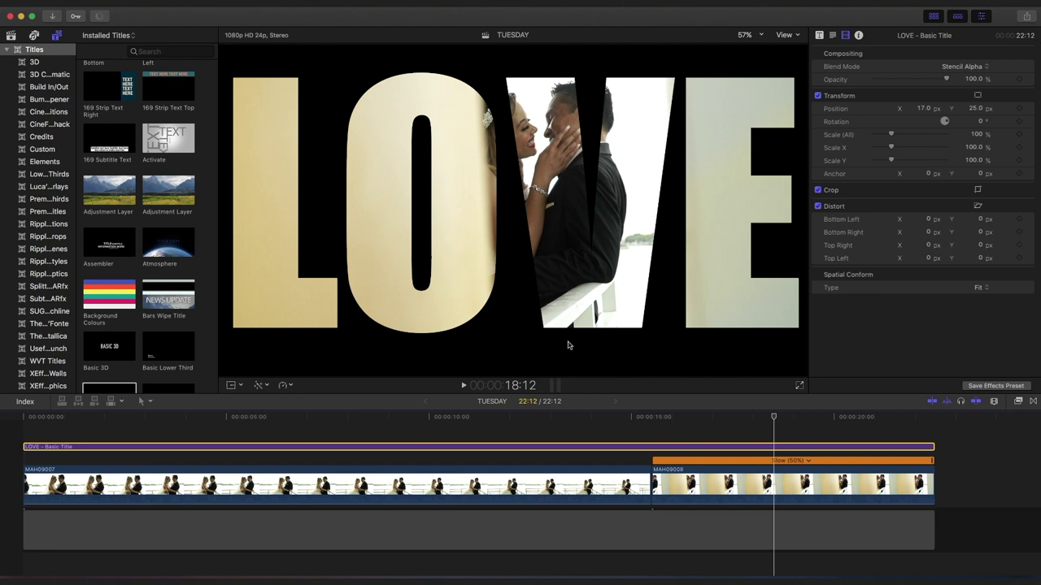
key("v")
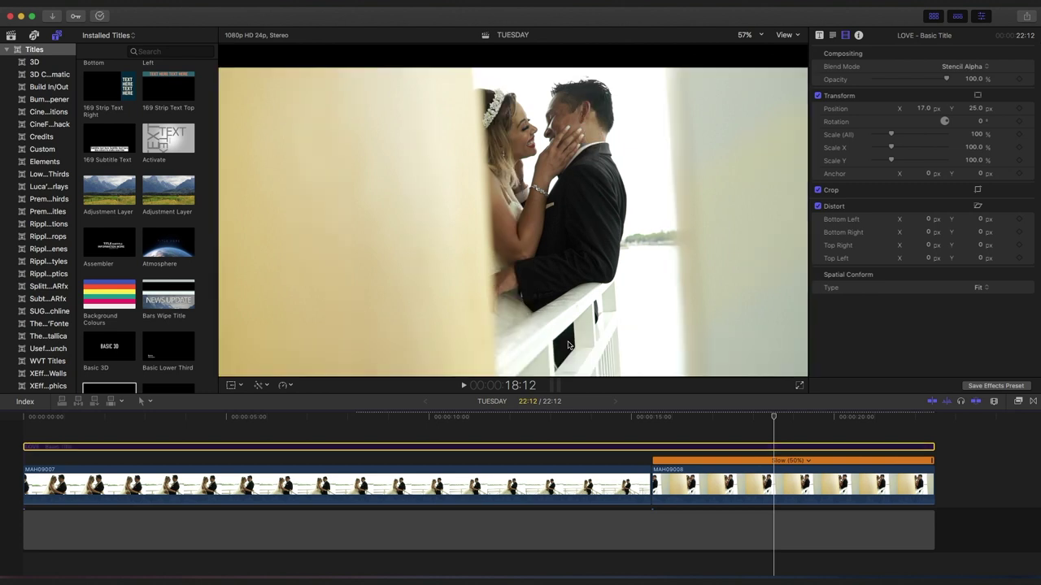
key("v")
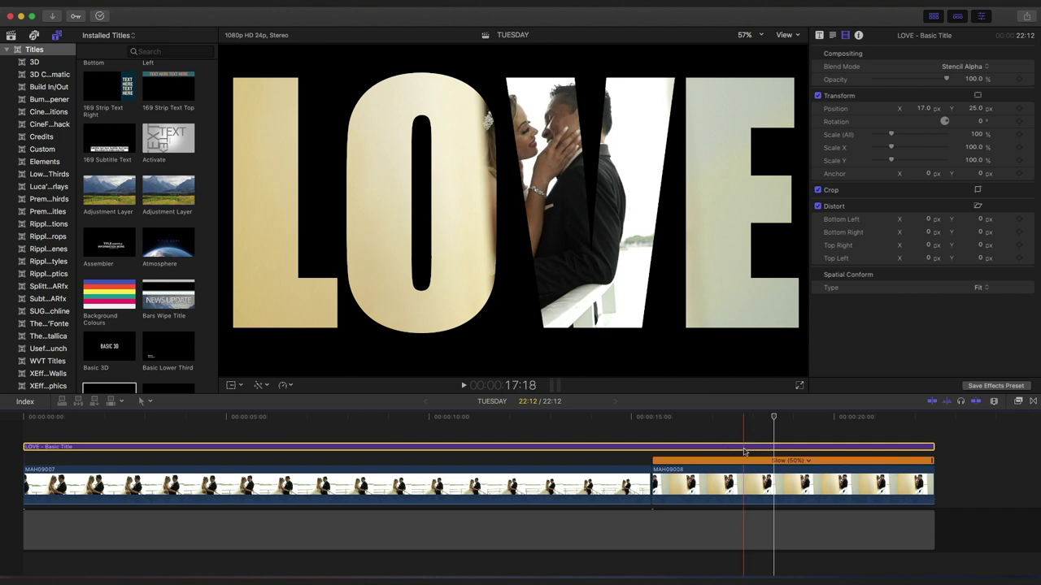
key("Delete")
Reset the MAH09008 clip's Position Y to 0
left_click(740, 500)
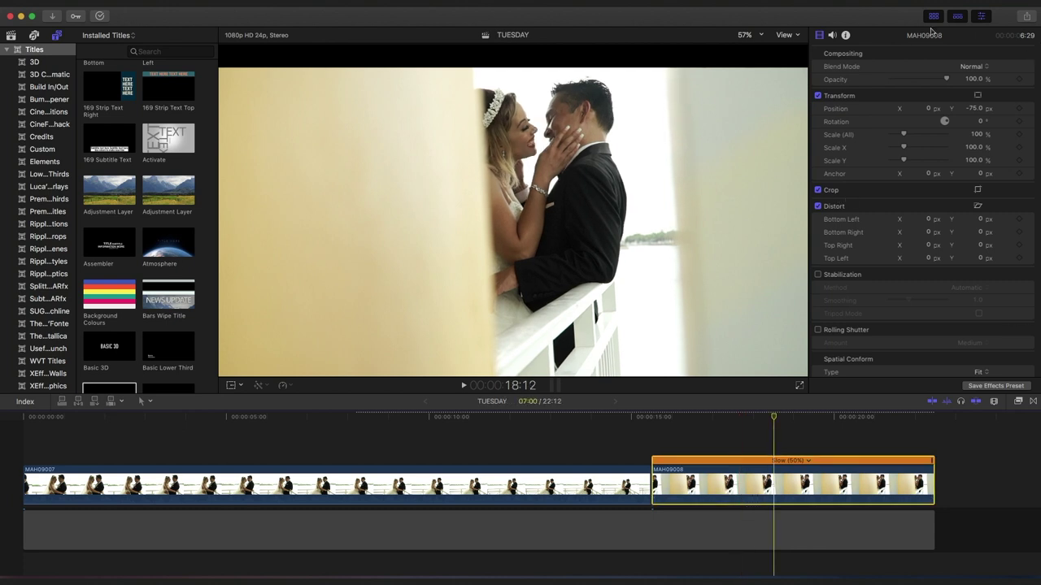
type("0")
key("Return")
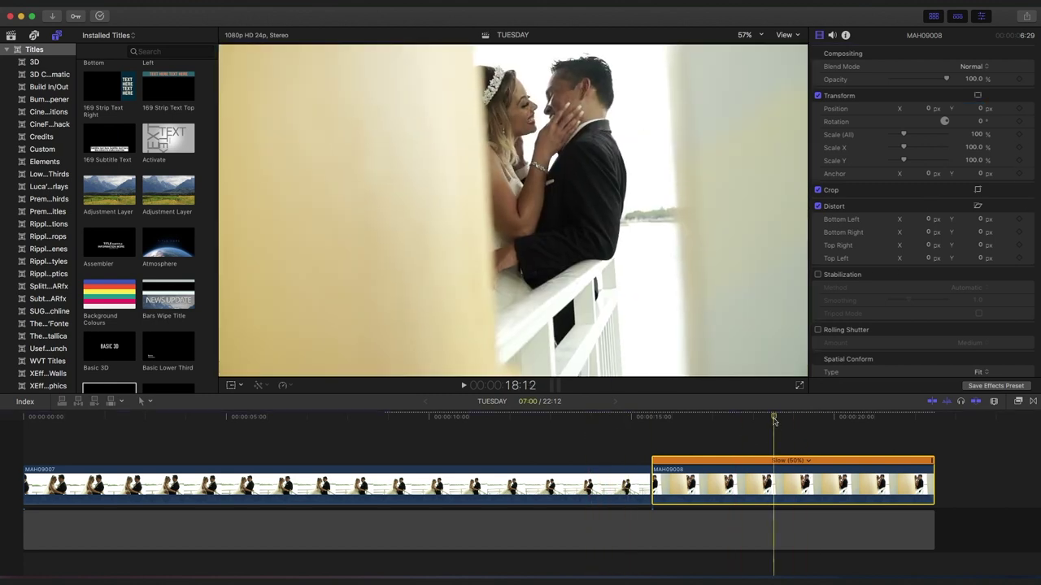
key("super+minus")
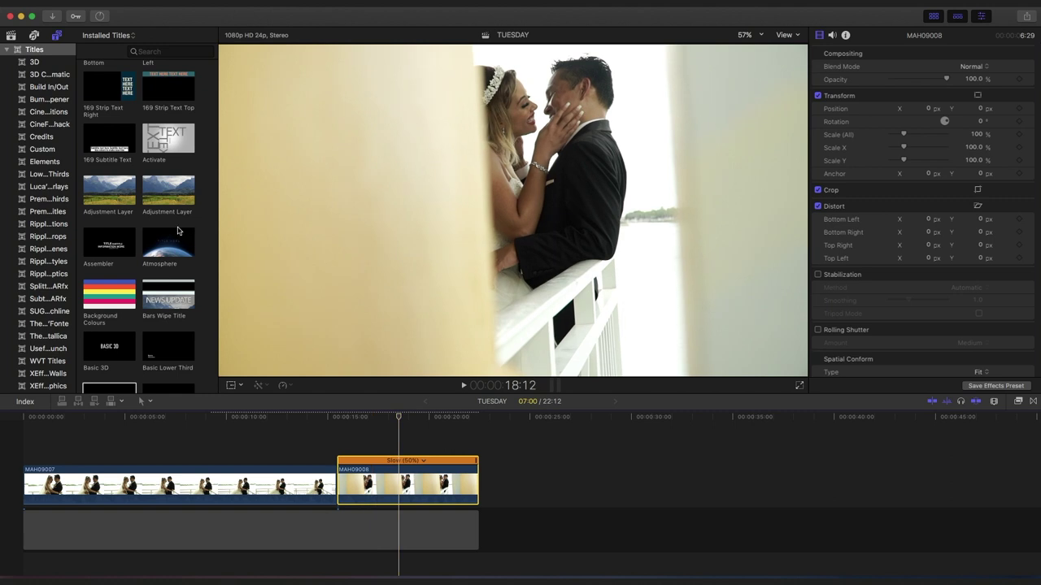
Drag a Basic Title from the Titles browser onto the timeline above MAH09008
left_click(12, 37)
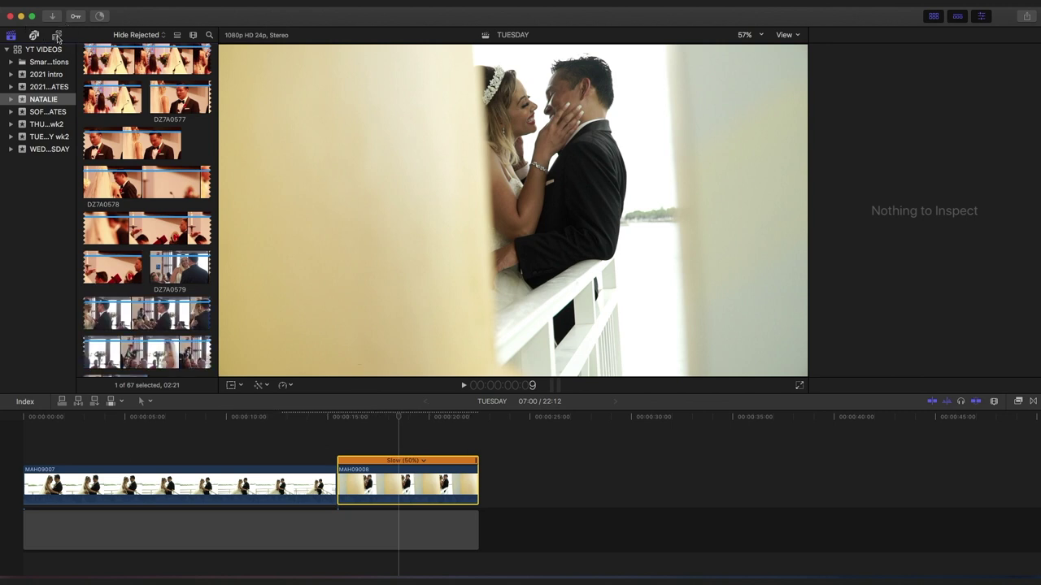
left_click(58, 37)
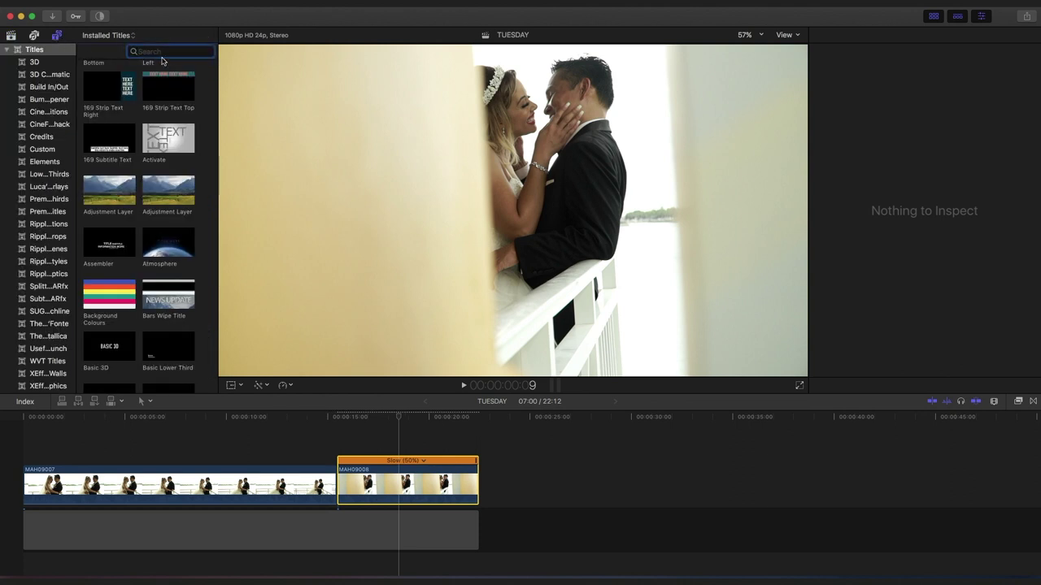
left_click(32, 52)
scroll(128, 235, "down", 3)
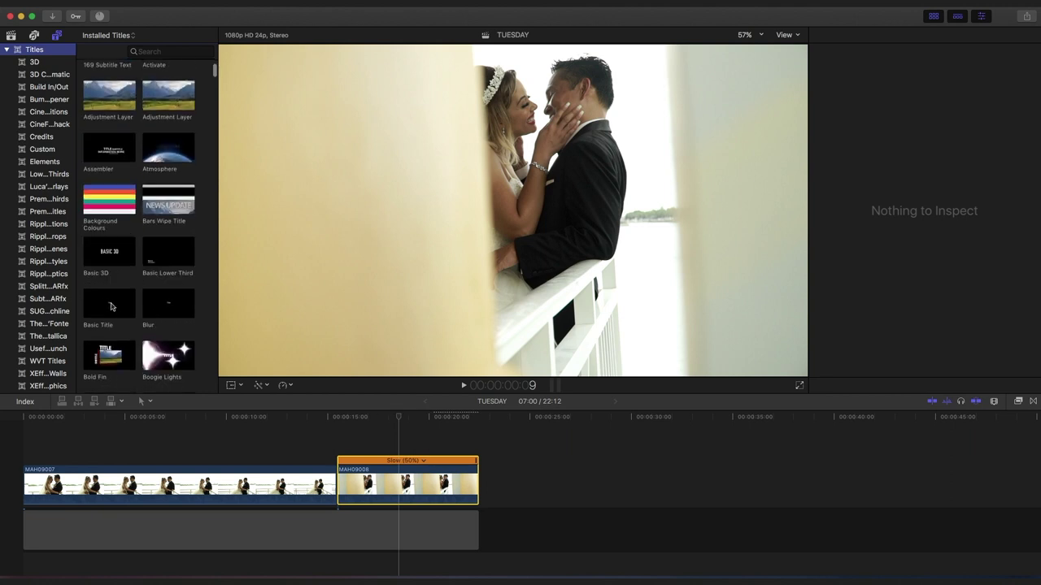
left_click_drag(110, 305, 342, 446)
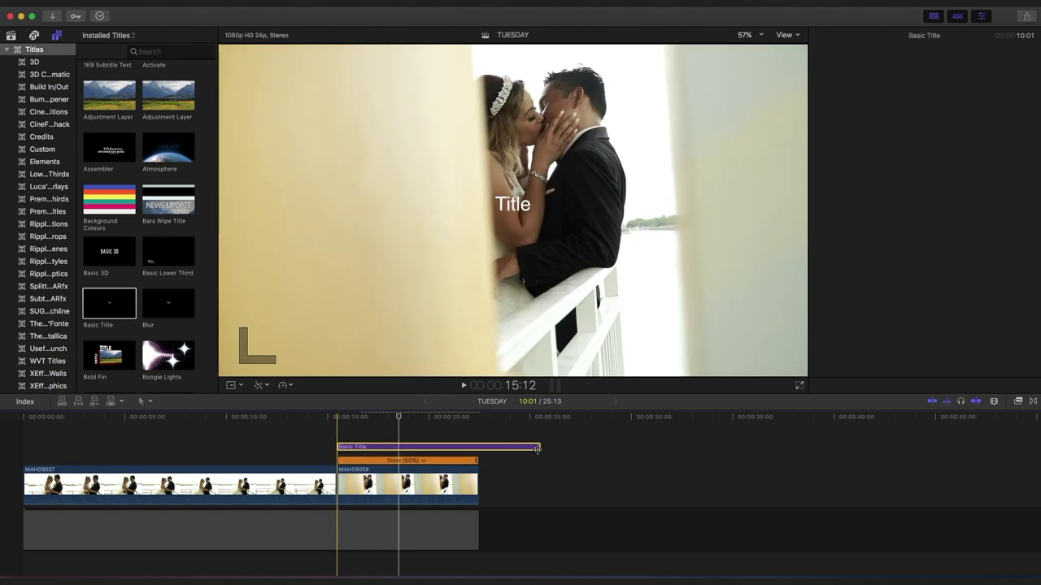
Trim the Basic Title to end with the clip below, with the playhead at 18:18
left_click_drag(537, 448, 478, 447)
left_click(404, 418)
left_click(402, 447)
Replace the placeholder 'Title' text with LOVE
left_click(520, 208)
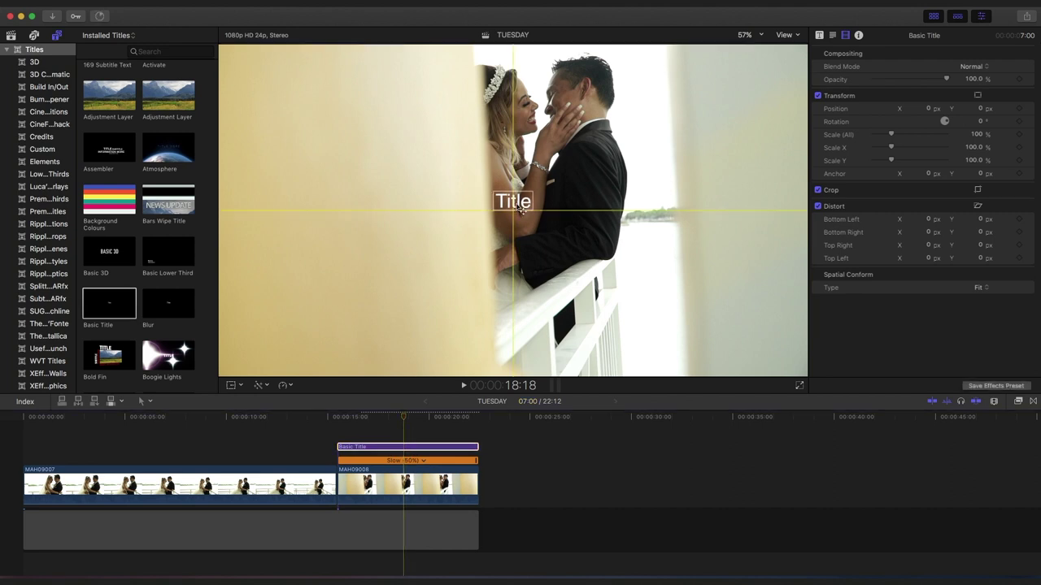
double_click(521, 205)
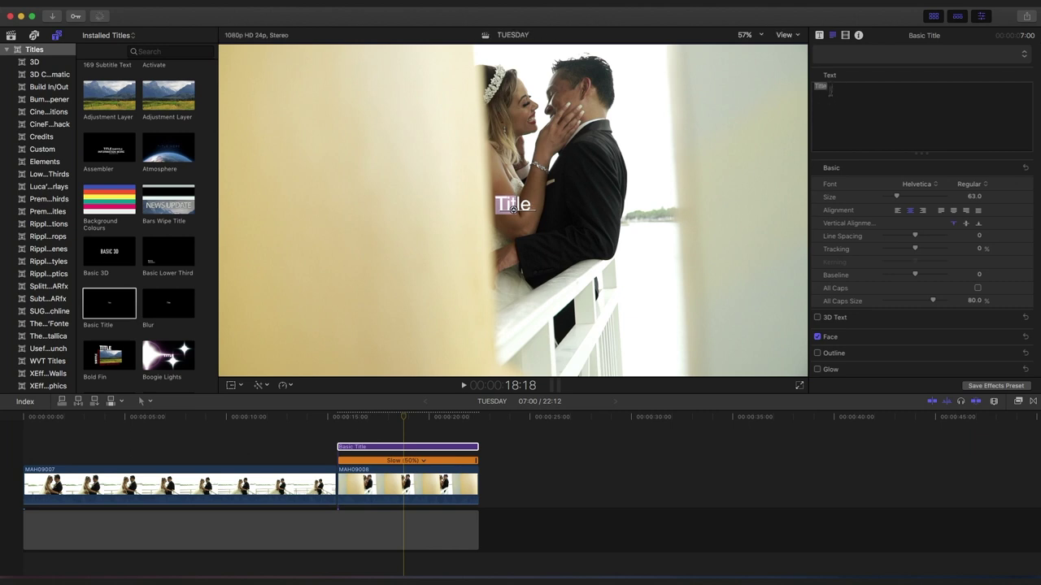
left_click_drag(837, 86, 802, 87)
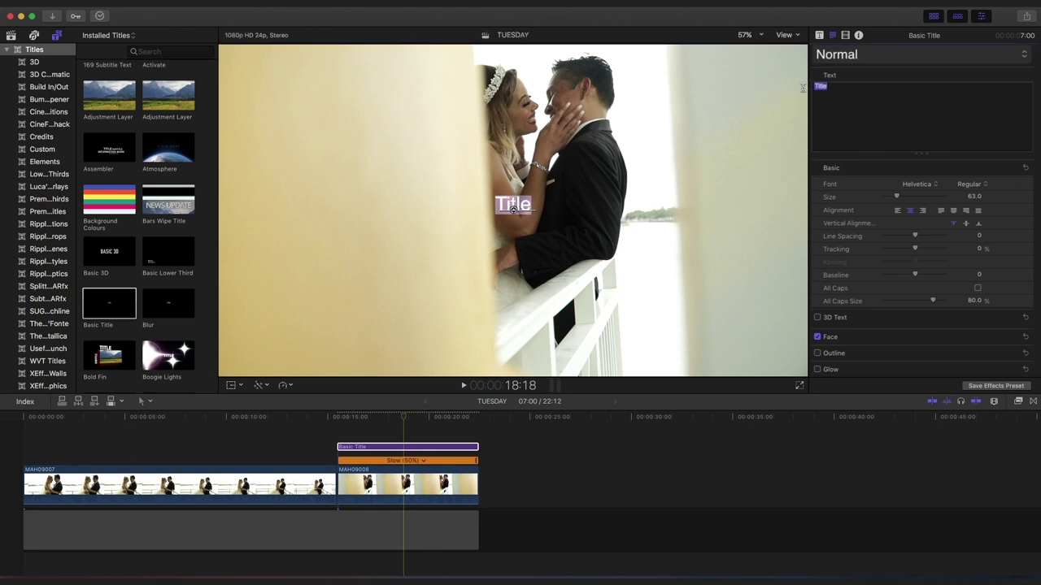
type("LOVE")
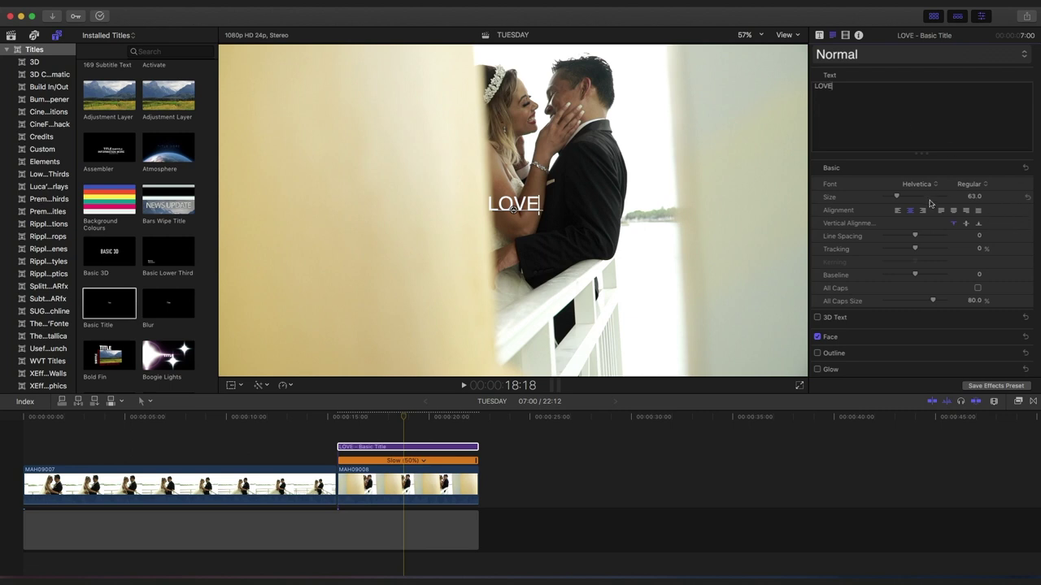
Set LOVE in Impact at size 1028 and move it lower so it fills the frame
left_click_drag(898, 197, 975, 197)
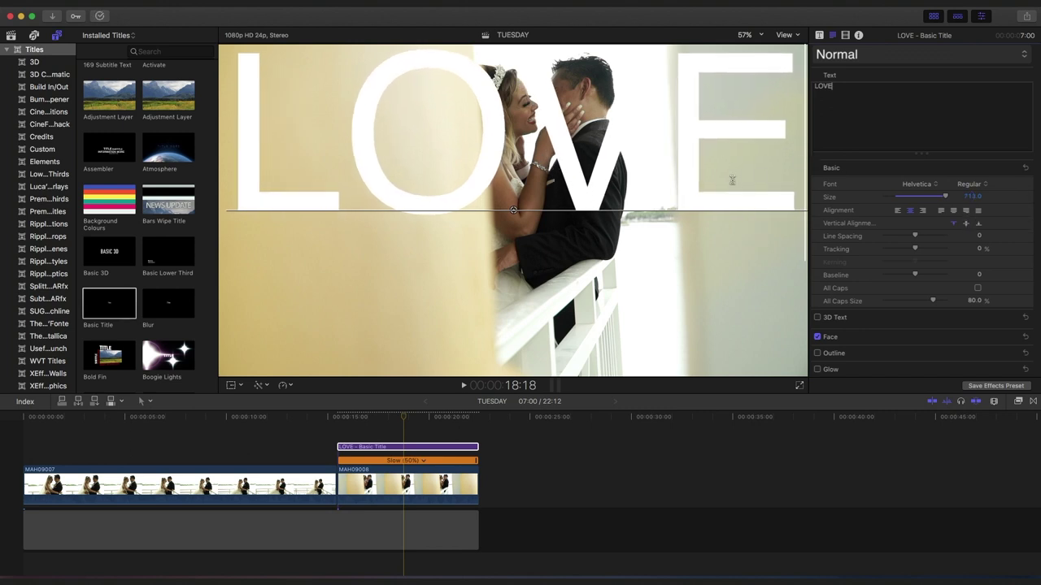
left_click_drag(513, 212, 513, 271)
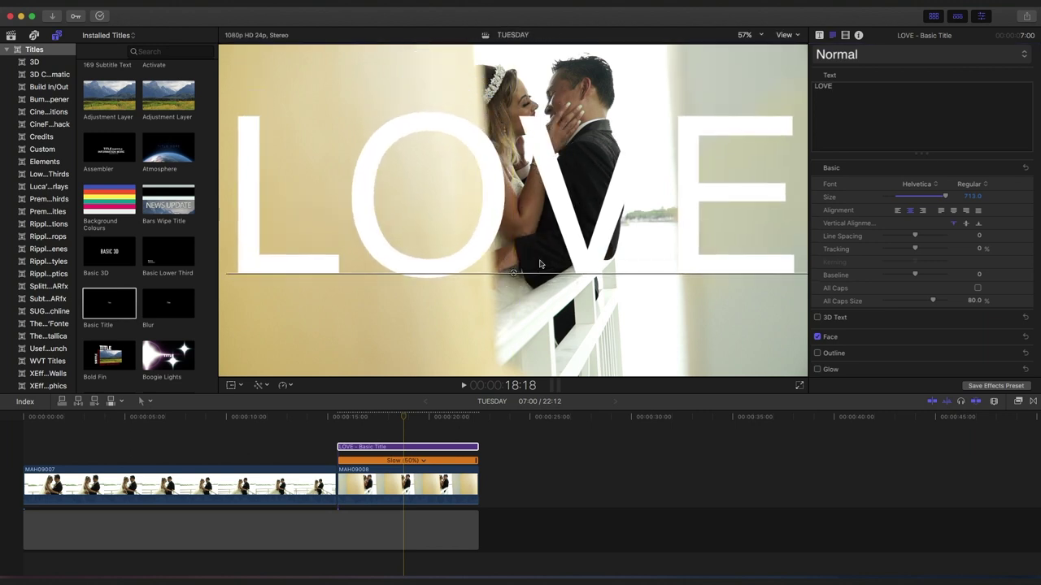
left_click(932, 188)
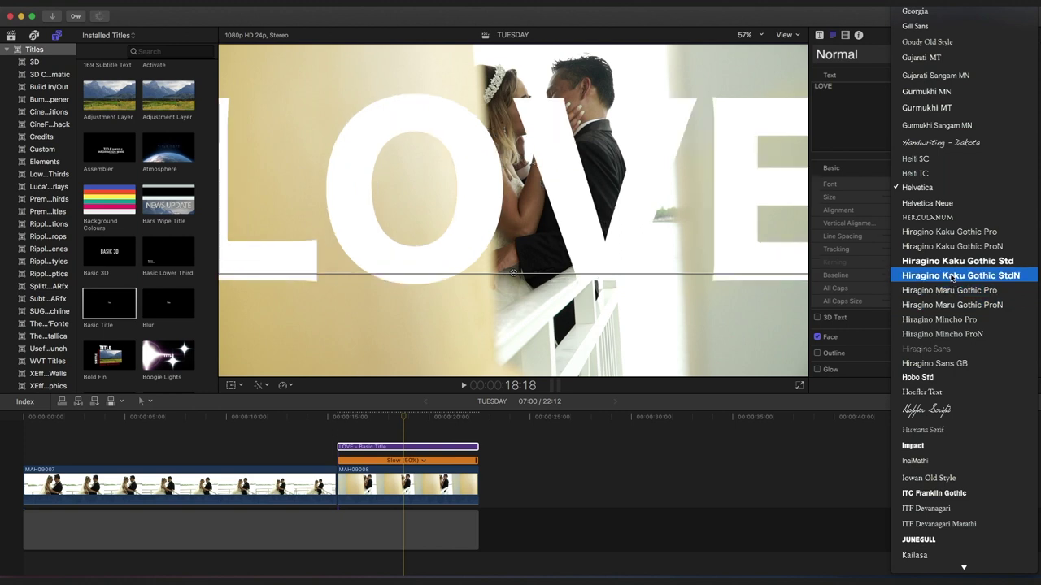
left_click(956, 453)
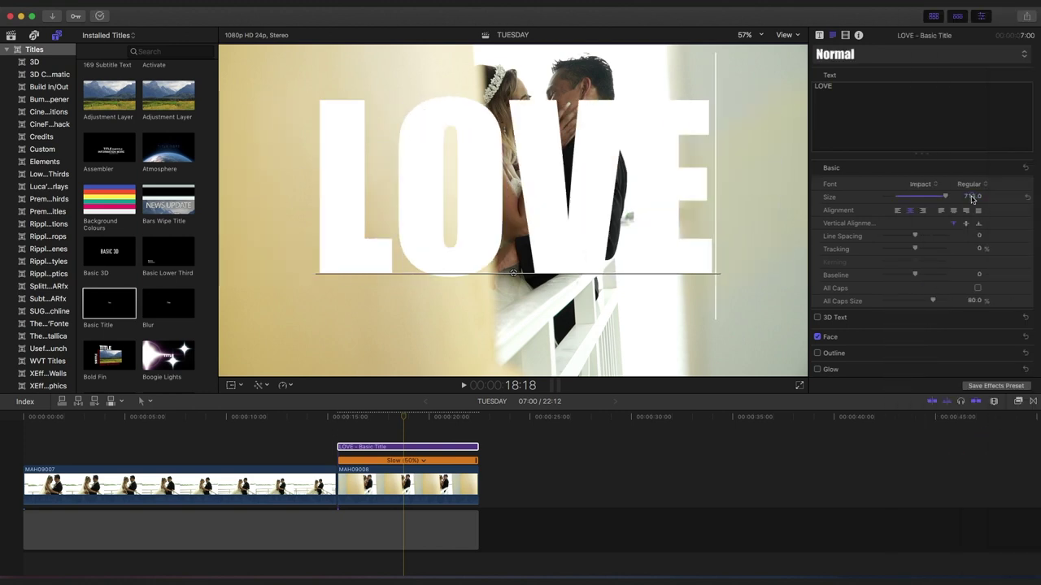
mouse_move(970, 199)
left_mouse_down()
mouse_move(1028, 199)
mouse_move(969, 199)
left_mouse_up()
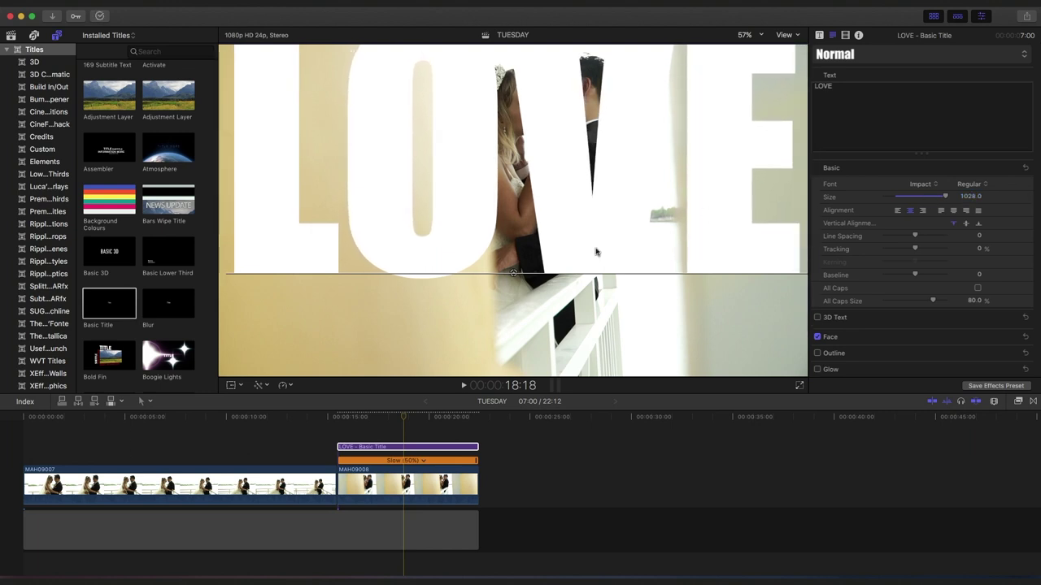
left_click_drag(515, 277, 511, 325)
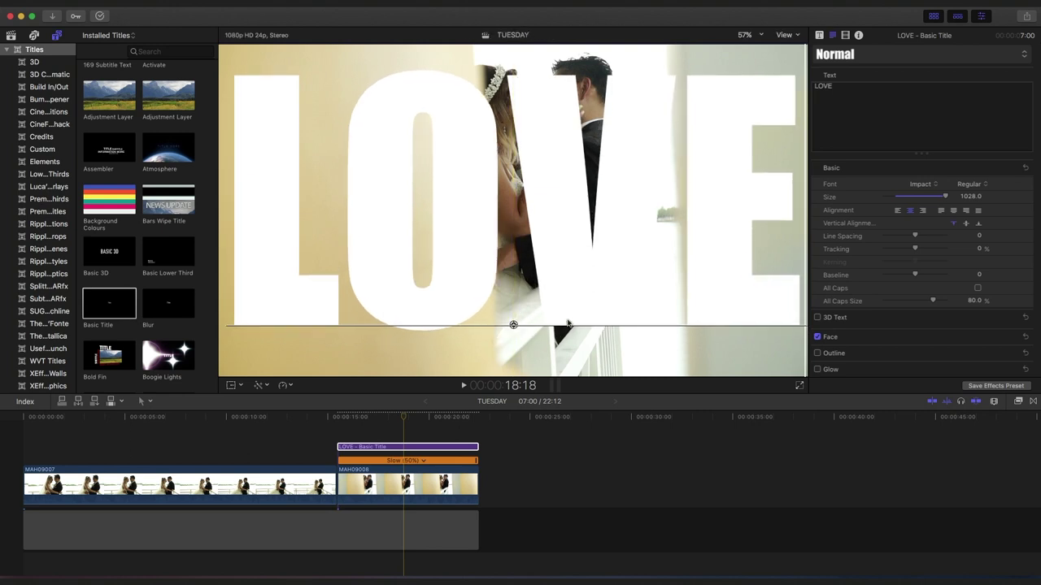
Set the LOVE title's Blend Mode to Stencil Alpha, with Position X nudged to -9.0
mouse_move(828, 170)
left_click(846, 36)
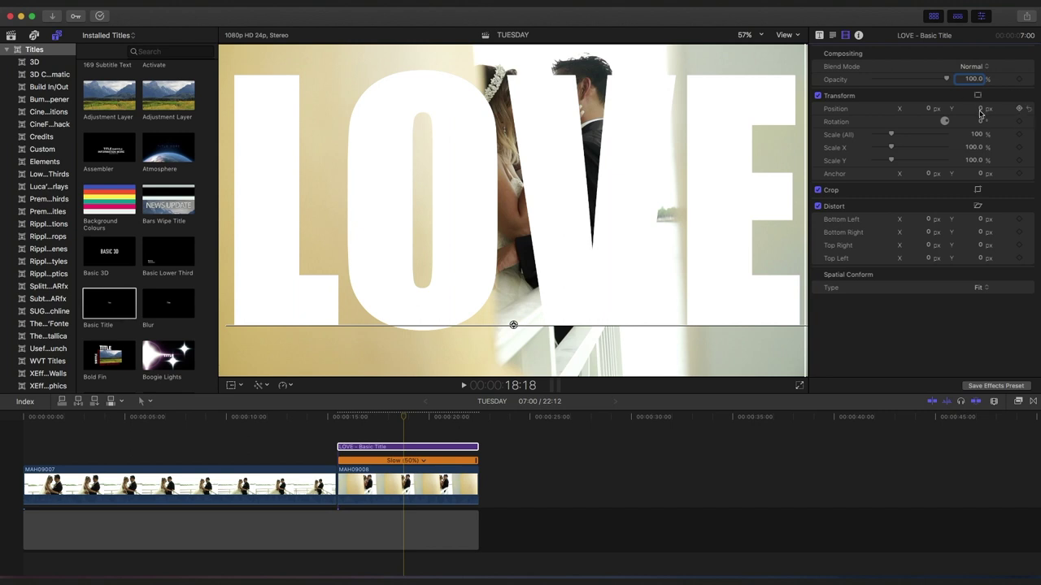
left_click_drag(979, 113, 925, 111)
left_click(978, 68)
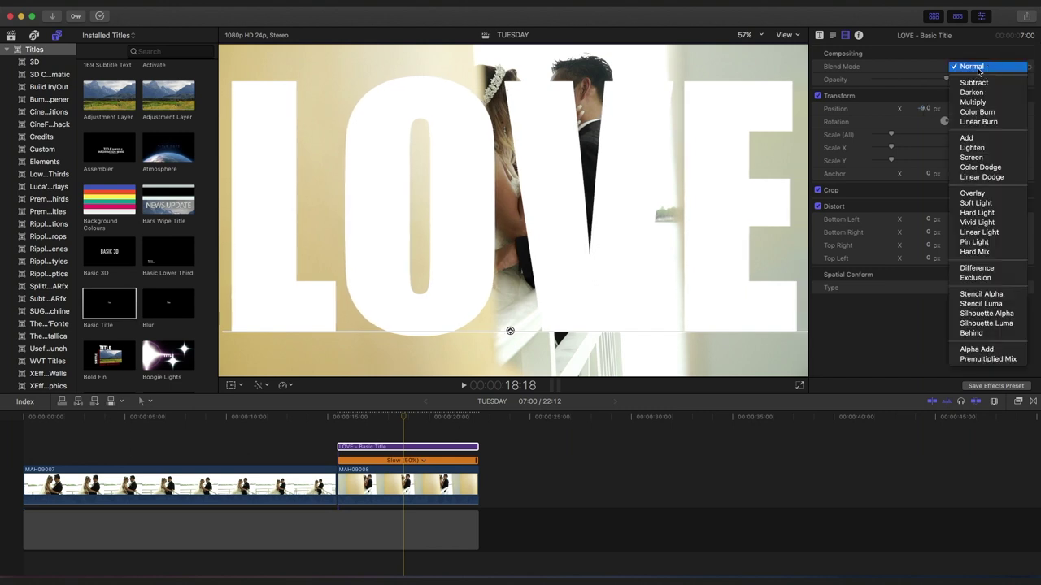
left_click(992, 296)
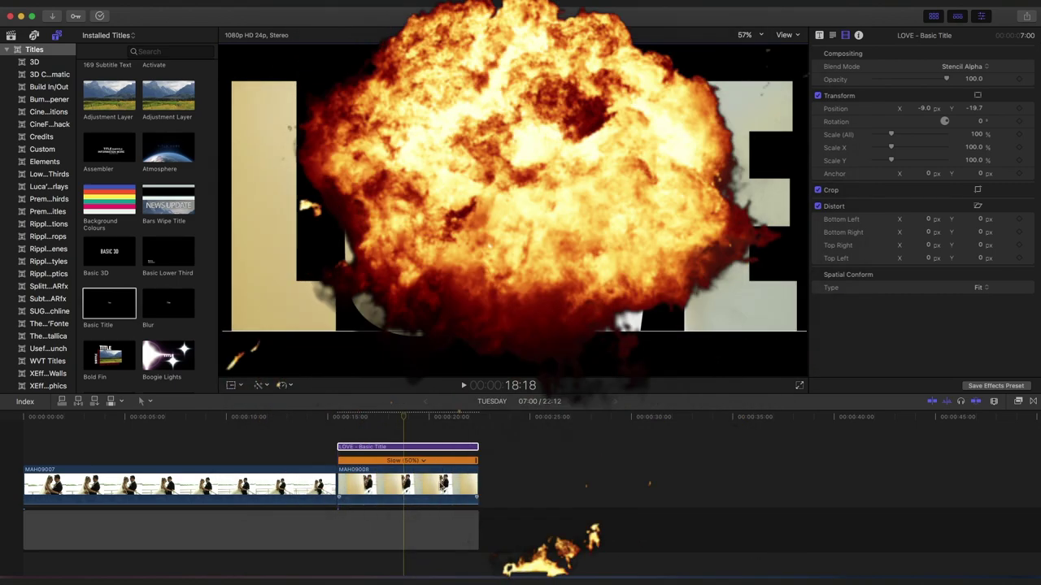
Move the MAH09008 footage to Position X -247.4, Y -99.3, inside LOVE's O and V
left_click(387, 483)
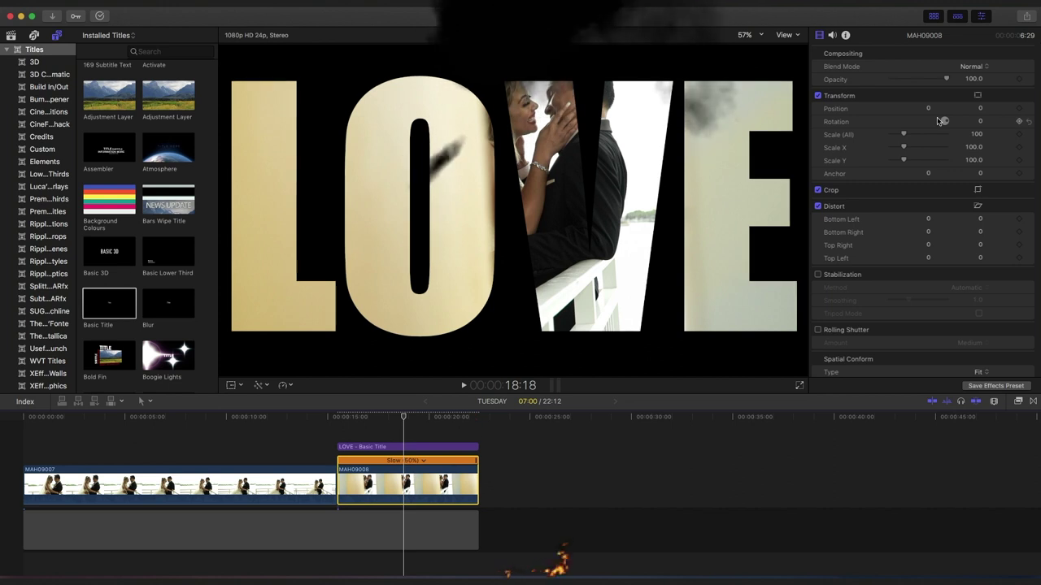
left_click(980, 109)
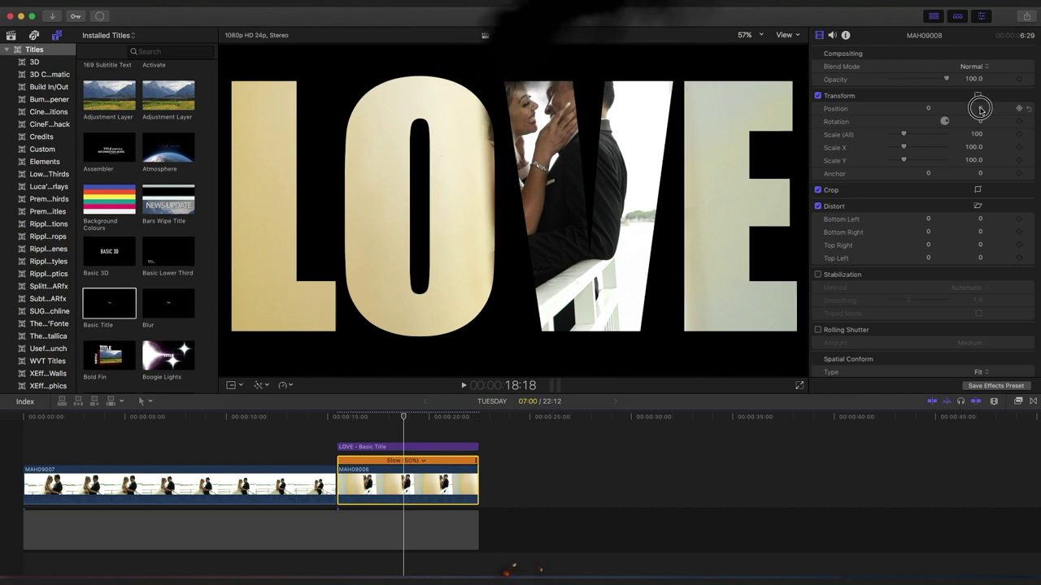
left_click_drag(980, 108, 1040, 108)
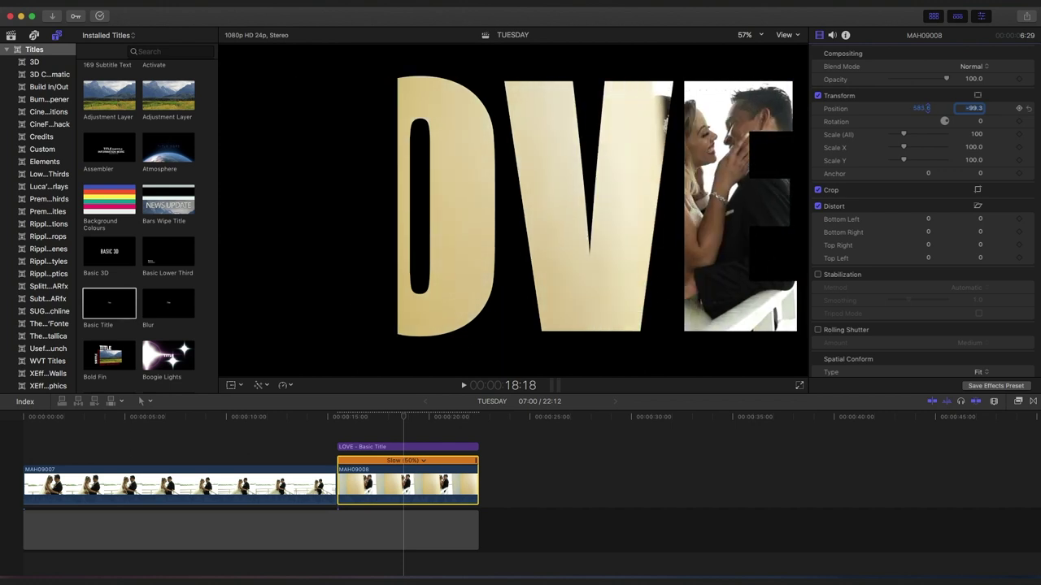
left_click_drag(922, 108, 835, 108)
left_click_drag(928, 109, 933, 107)
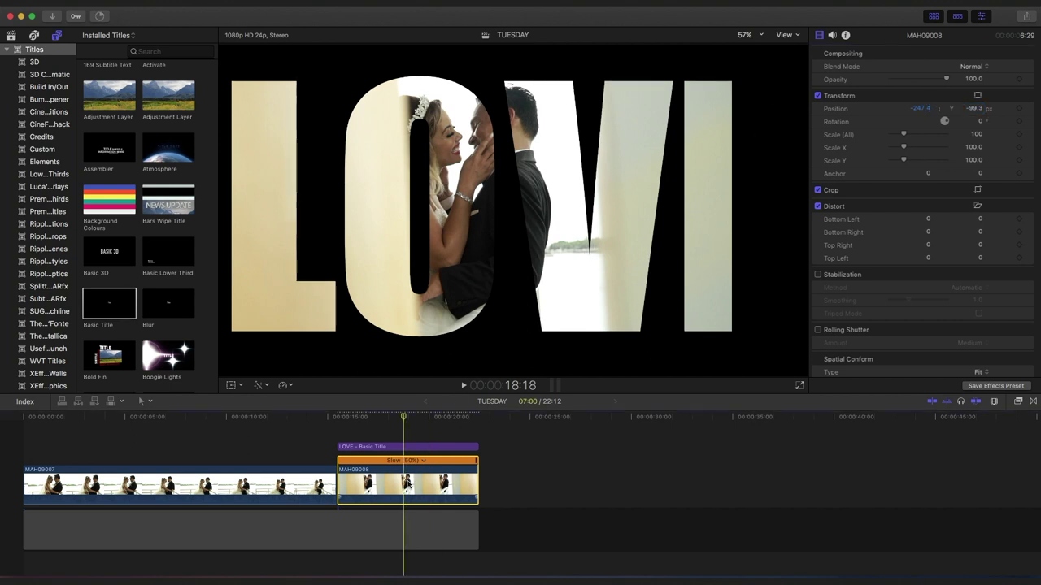
Duplicate MAH09008 onto a connected layer above and reset the lower copy's position to 0, 0
left_click_drag(408, 484, 411, 444)
left_click(412, 485)
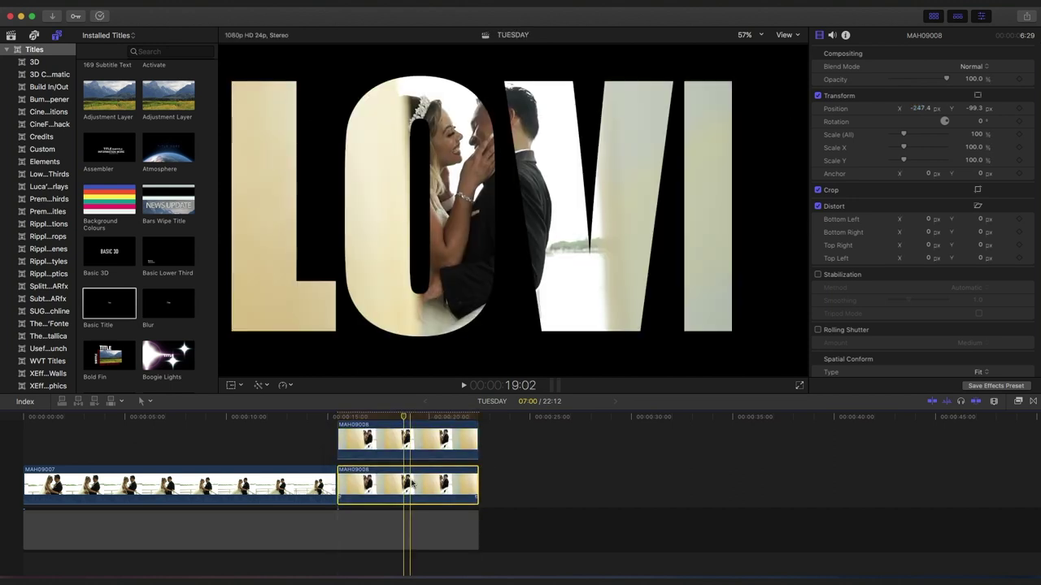
left_click(976, 108)
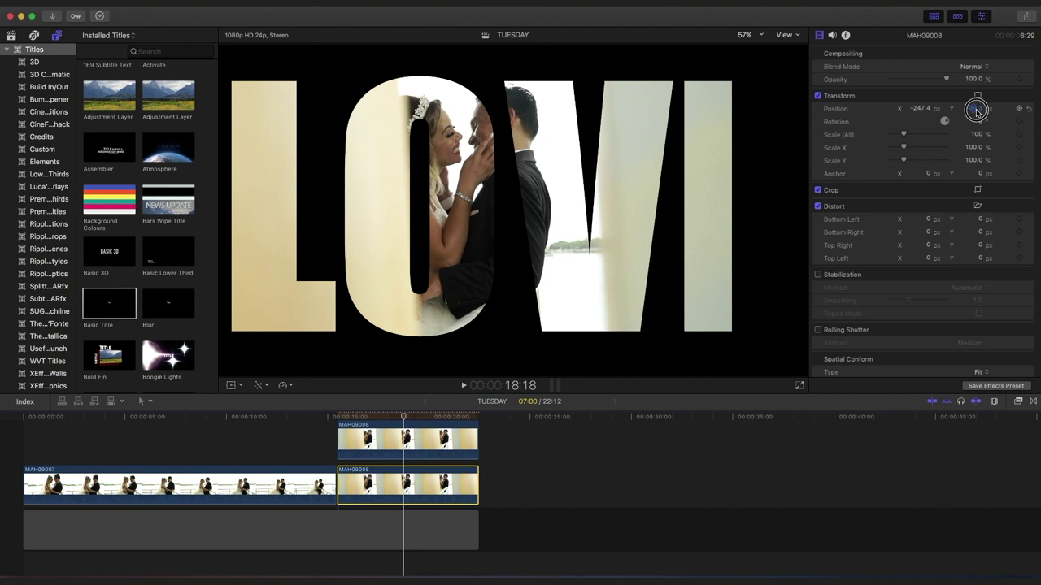
left_click(917, 108)
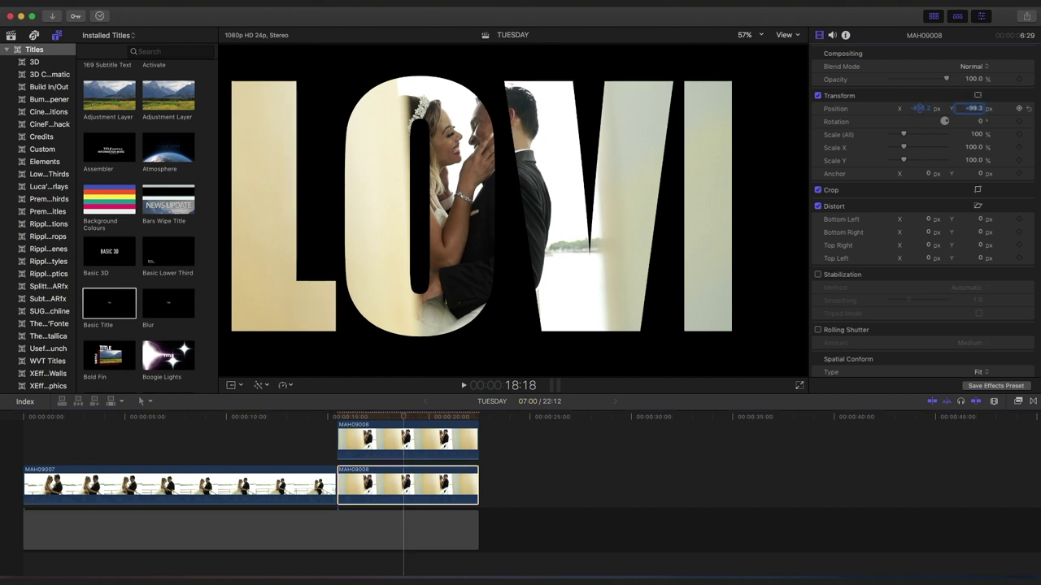
left_click(1029, 109)
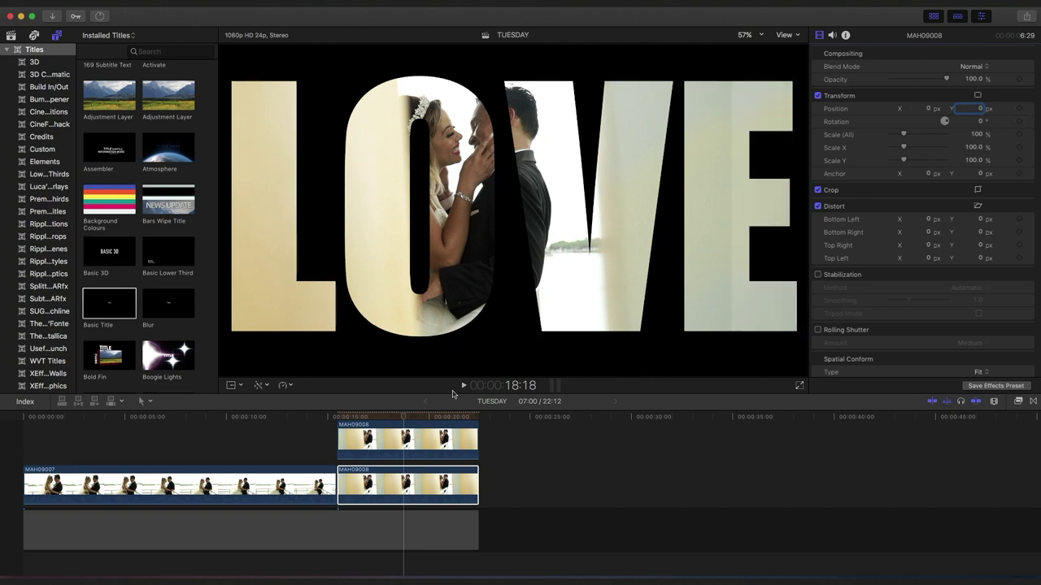
left_click(405, 440)
left_click(405, 440)
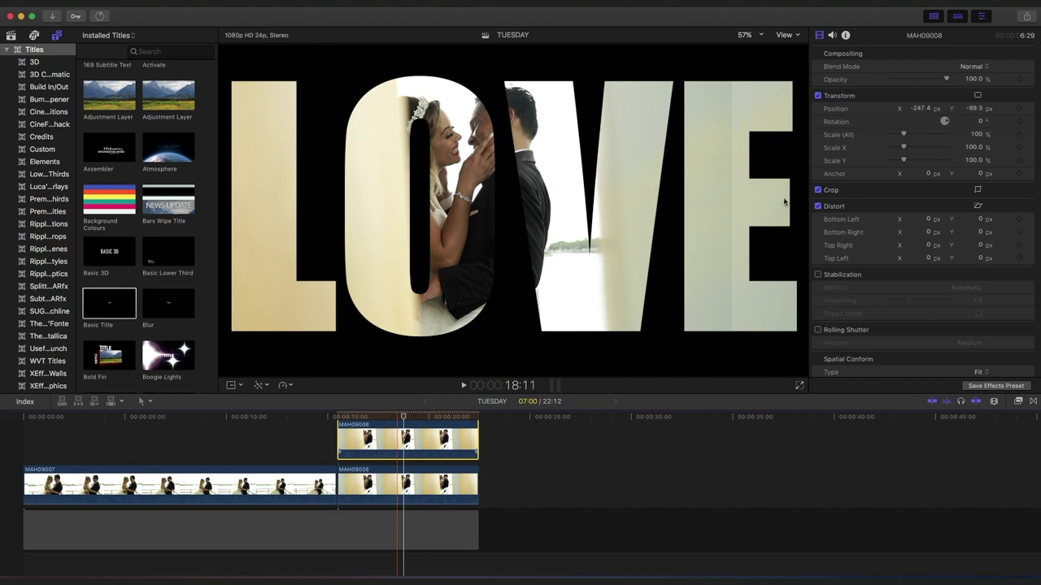
Scrub the upper MAH09008 copy's Position X to shift the couple within LOVE
mouse_move(919, 108)
left_mouse_down()
mouse_move(886, 108)
mouse_move(979, 108)
mouse_move(892, 108)
mouse_move(919, 112)
left_mouse_up()
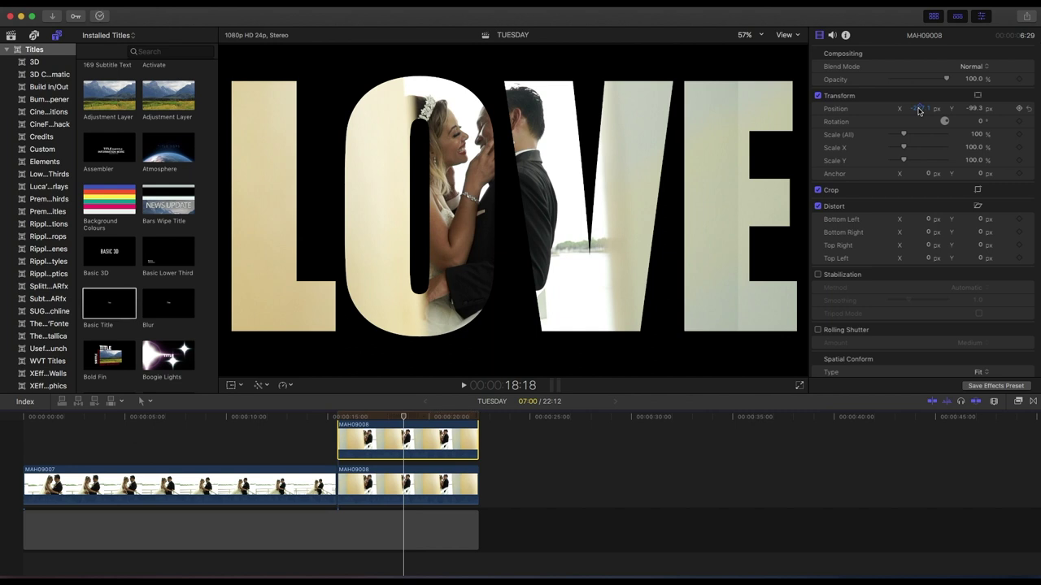
Commit the upper clip at X -227.1 and play the composite from the clip's start
key("Return")
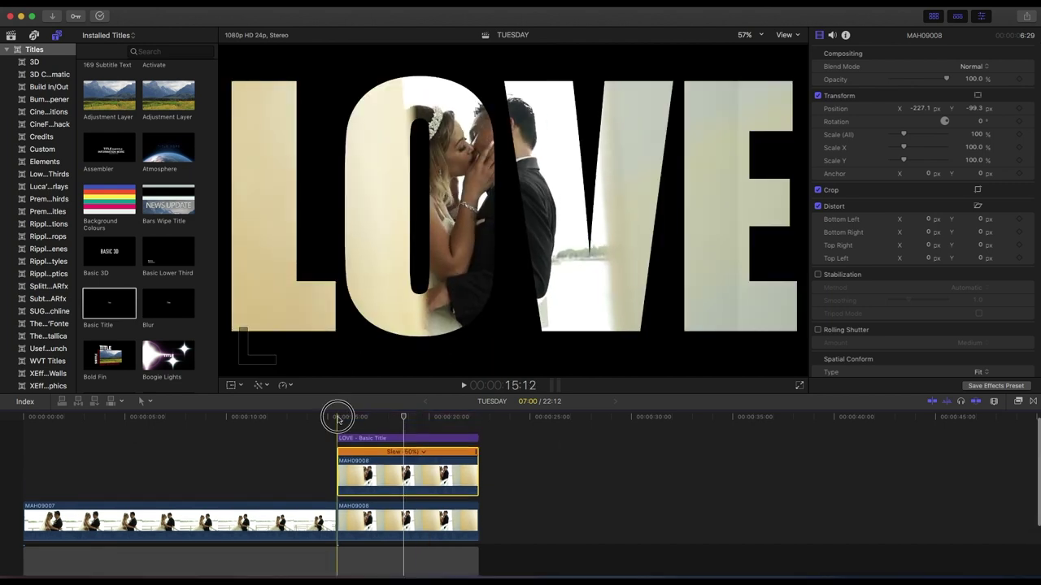
left_click(338, 416)
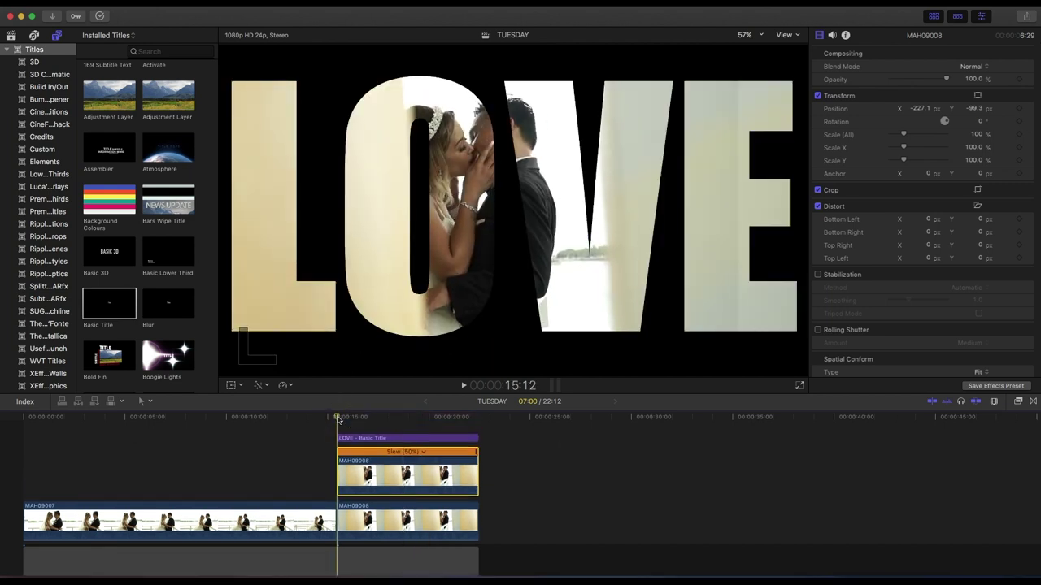
key("space")
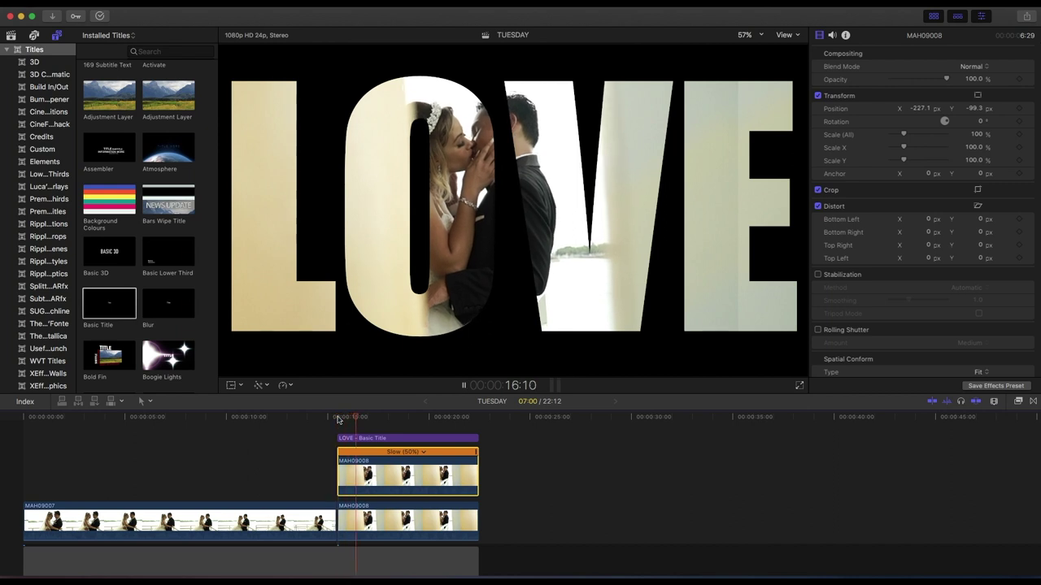